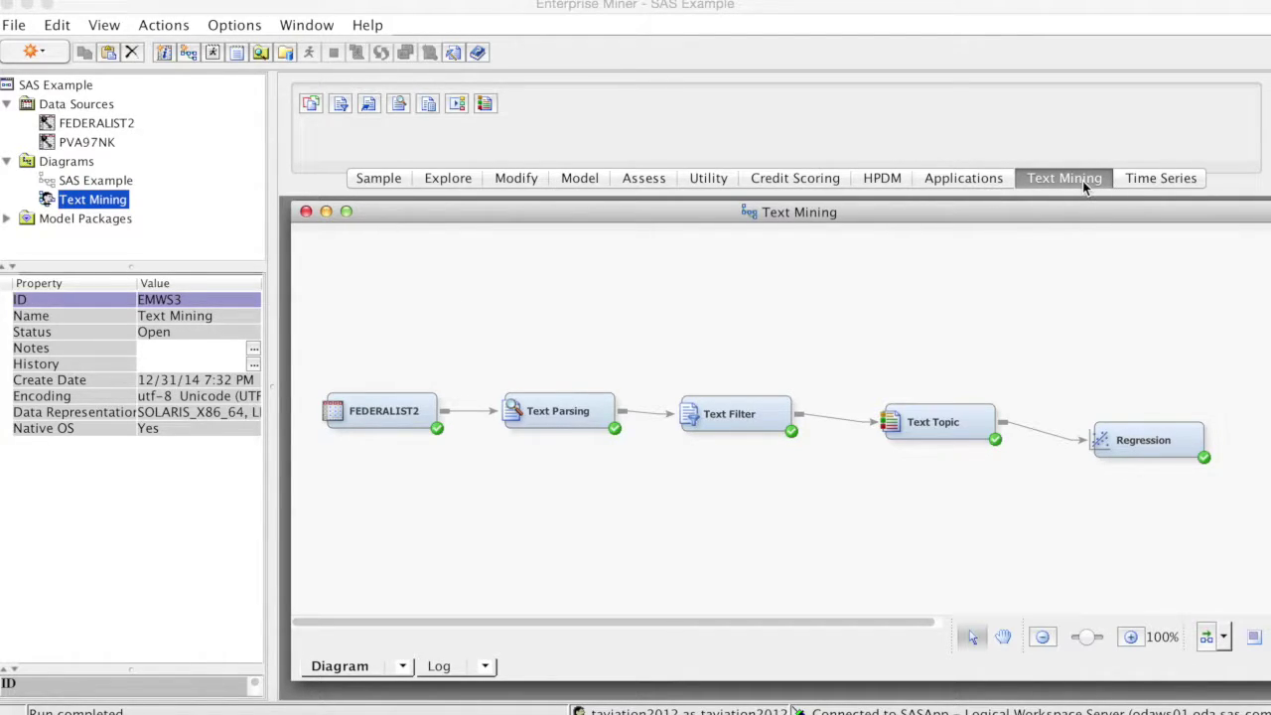
- Bring the Enterprise Miner window with the Text Mining diagram into focus
{"action": "left_click", "coordinate": [318, 130]}
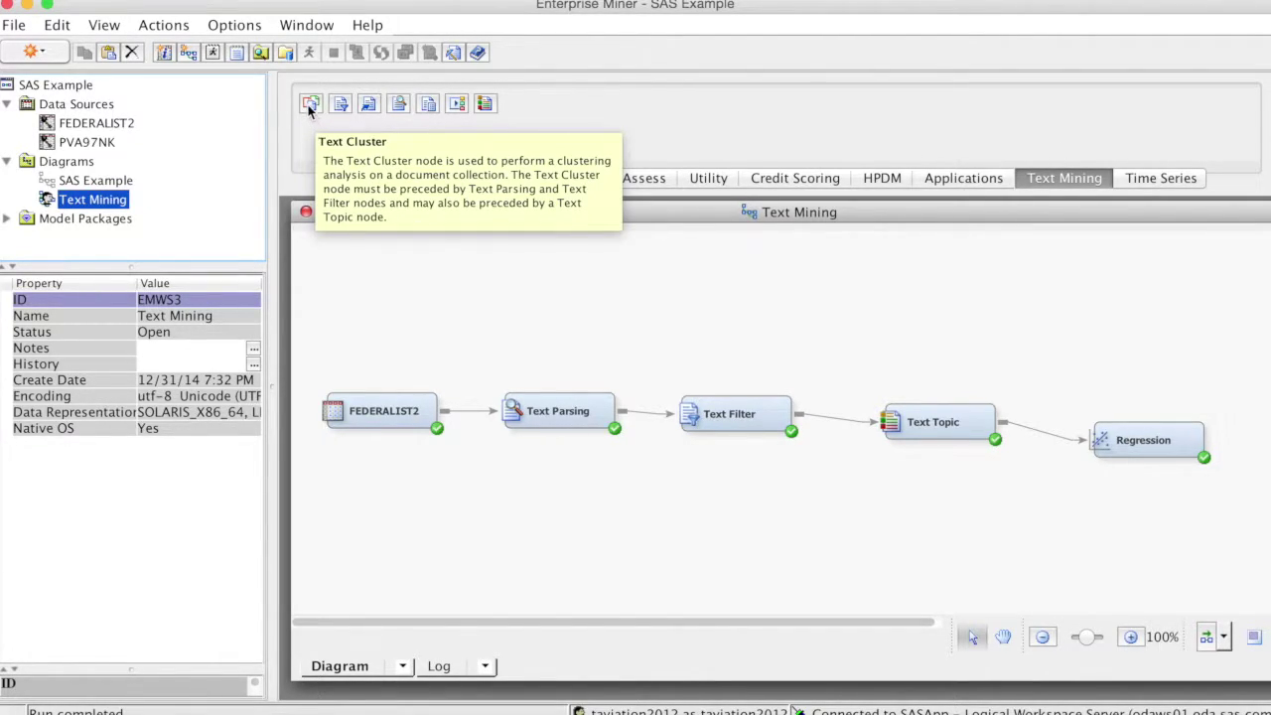
- Place a Text Cluster node on the canvas and connect Text Filter's output to it
{"action": "mouse_move", "coordinate": [308, 107]}
{"action": "left_mouse_down"}
{"action": "mouse_move", "coordinate": [734, 491]}
{"action": "mouse_move", "coordinate": [885, 543]}
{"action": "mouse_move", "coordinate": [308, 107]}
{"action": "mouse_move", "coordinate": [807, 537]}
{"action": "mouse_move", "coordinate": [885, 543]}
{"action": "left_mouse_up"}
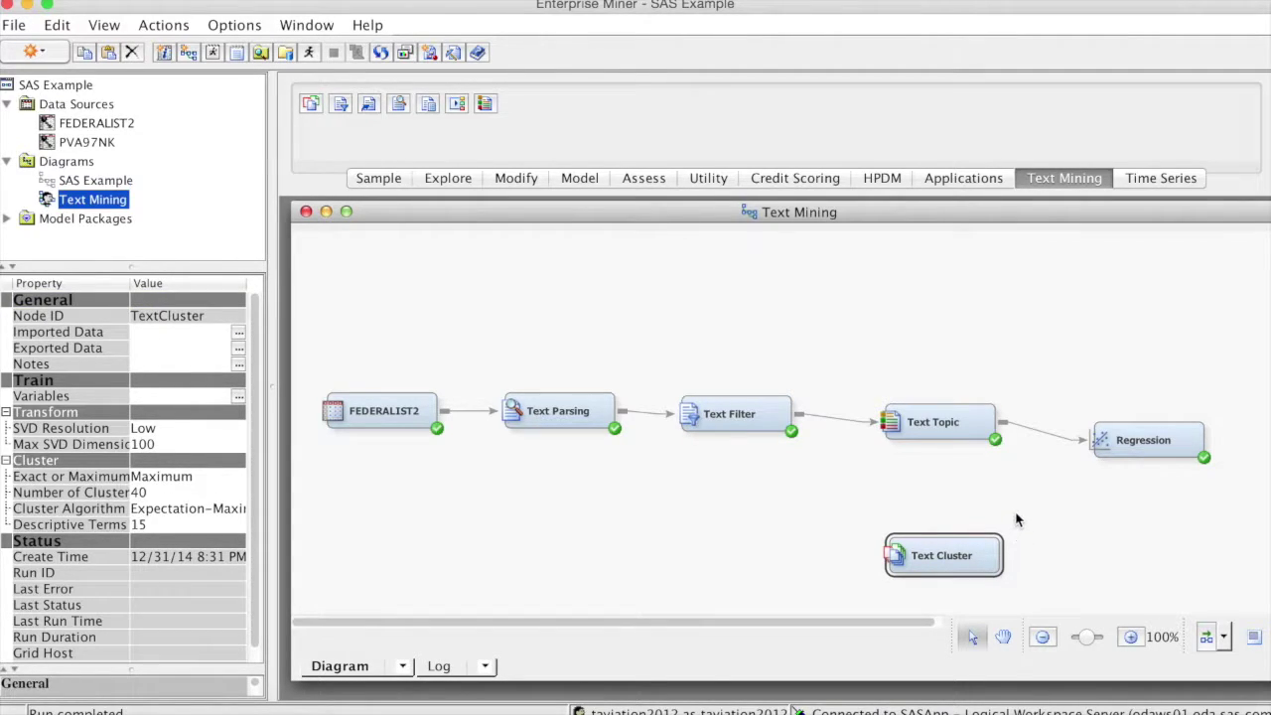
{"action": "scroll", "coordinate": [1016, 521], "scroll_direction": "down", "scroll_amount": 2}
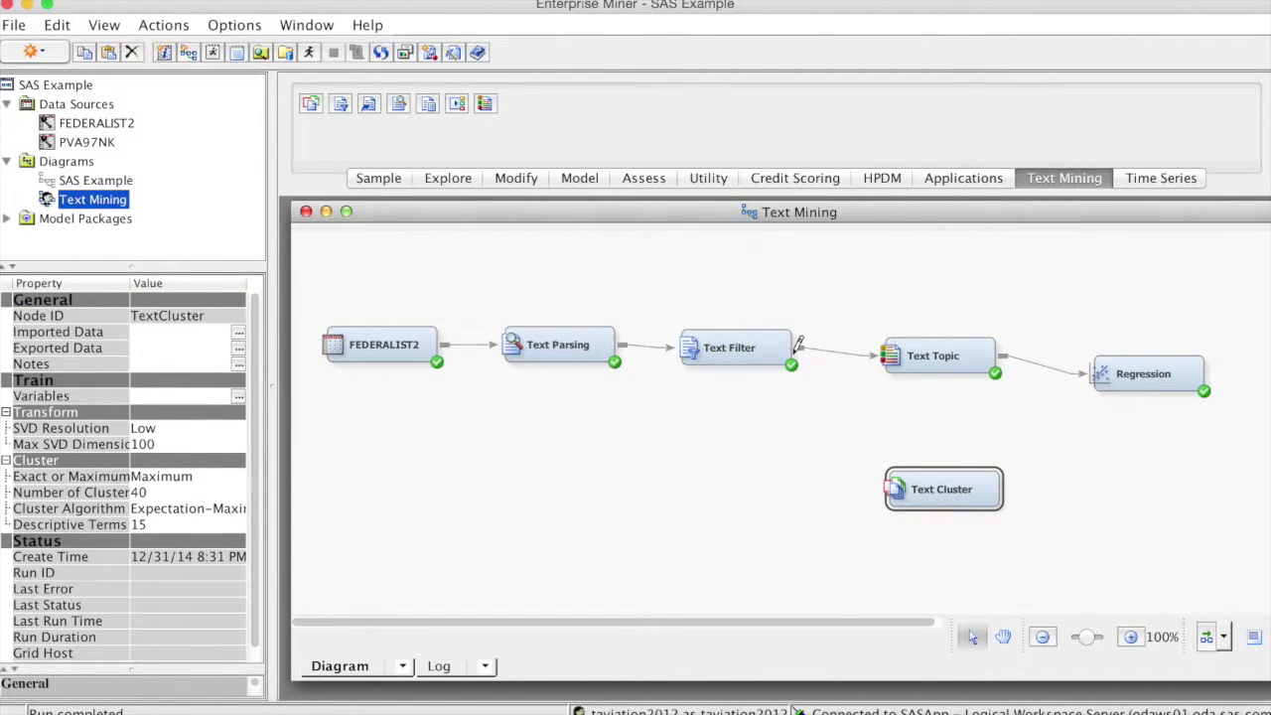
{"action": "left_click_drag", "start_coordinate": [802, 348], "coordinate": [893, 483]}
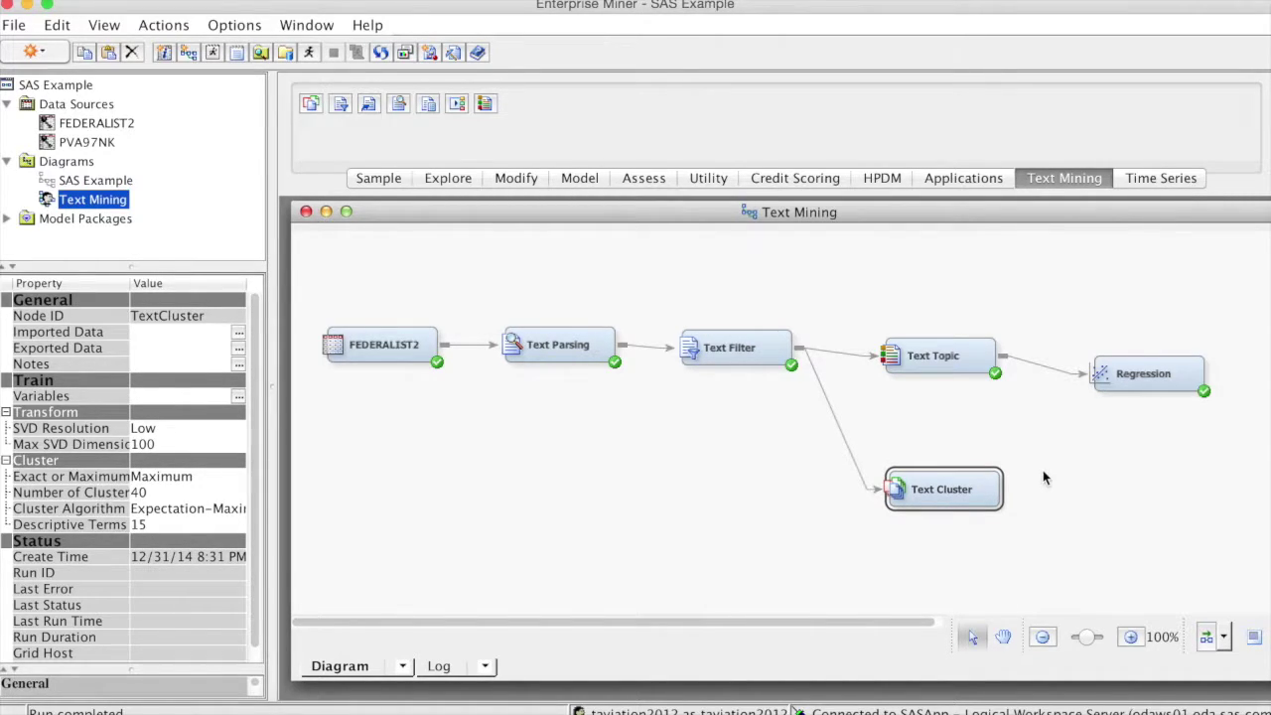
- Set Cluster Algorithm to Hierarchical, run the Text Cluster node, and view its results
{"action": "left_click", "coordinate": [193, 510]}
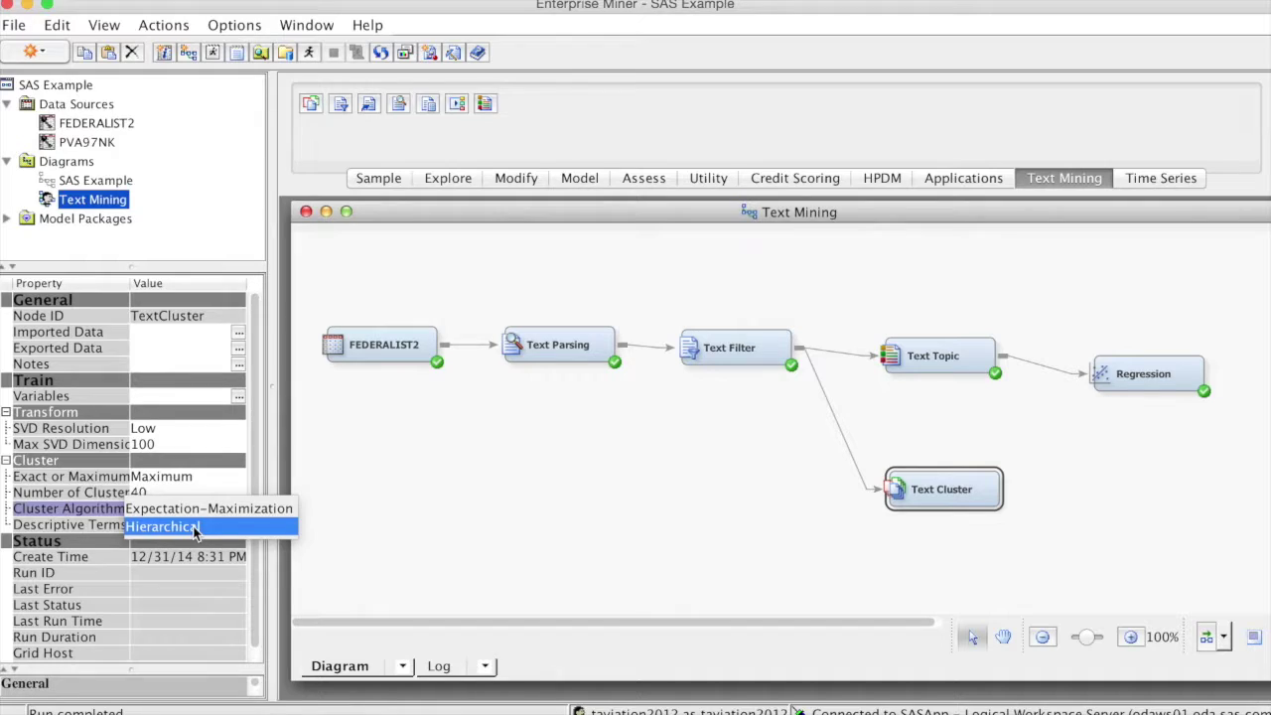
{"action": "left_click", "coordinate": [195, 530]}
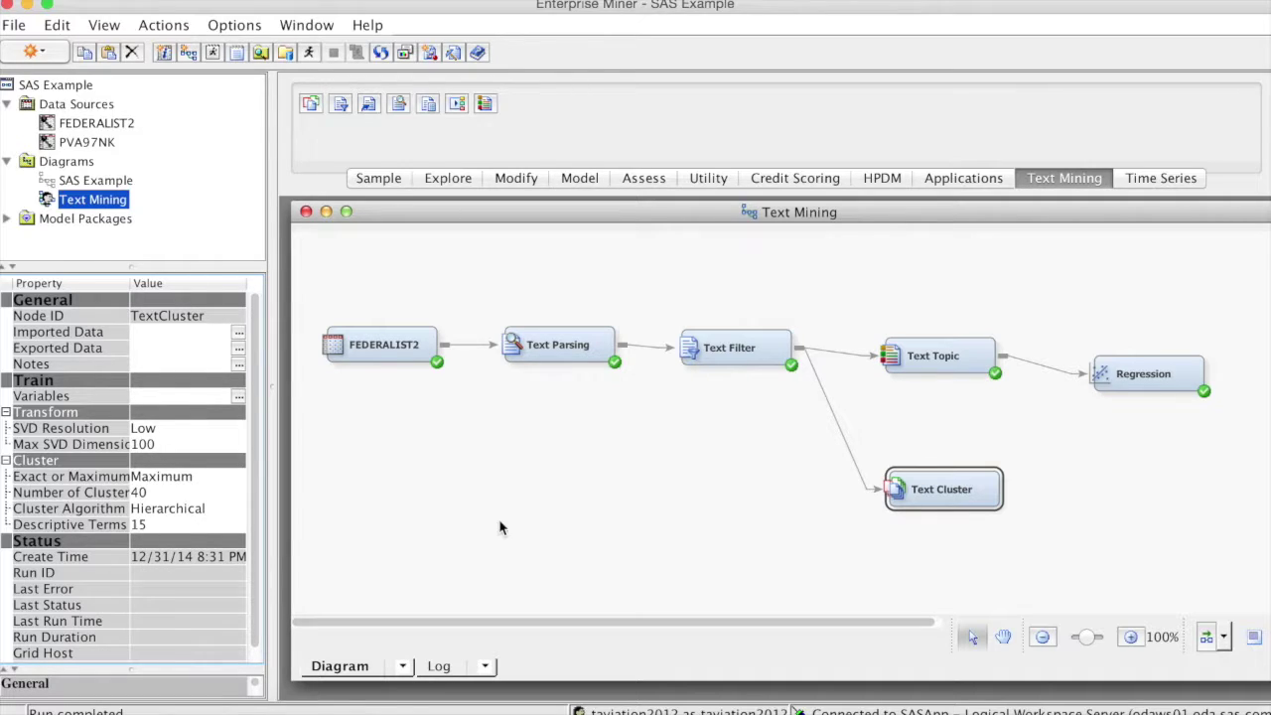
{"action": "right_click", "coordinate": [970, 493]}
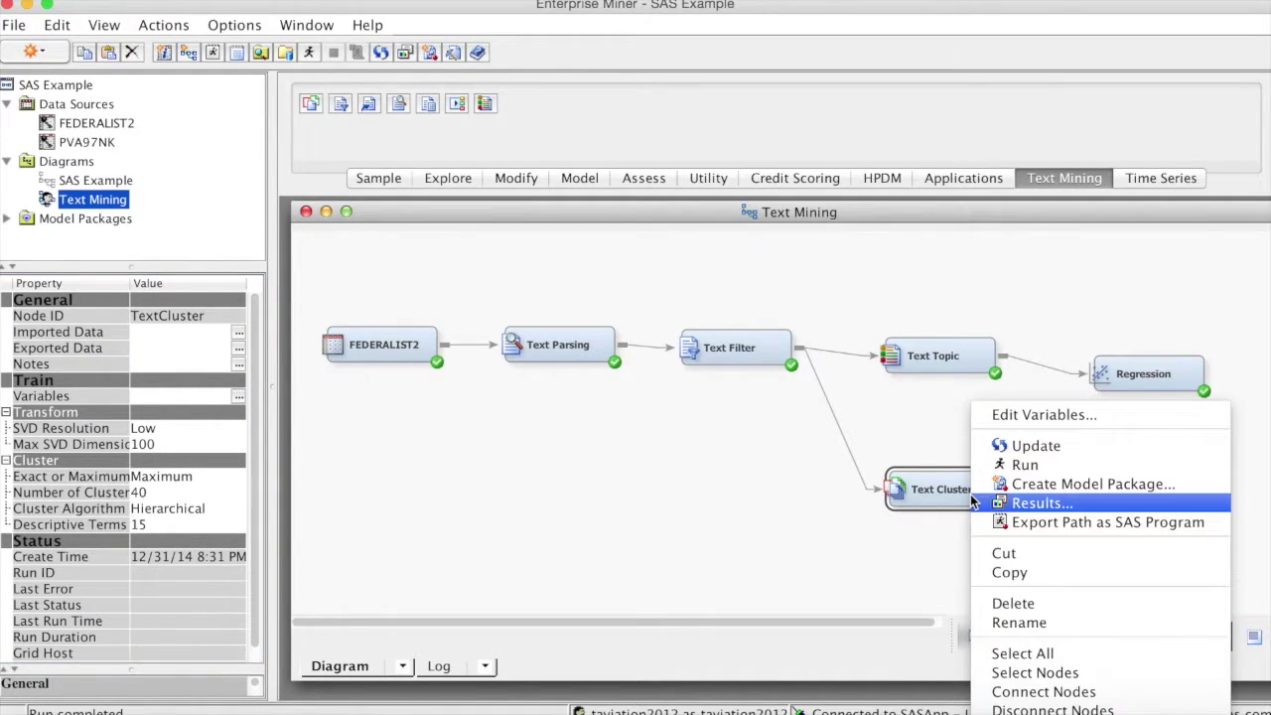
{"action": "left_click", "coordinate": [1035, 465]}
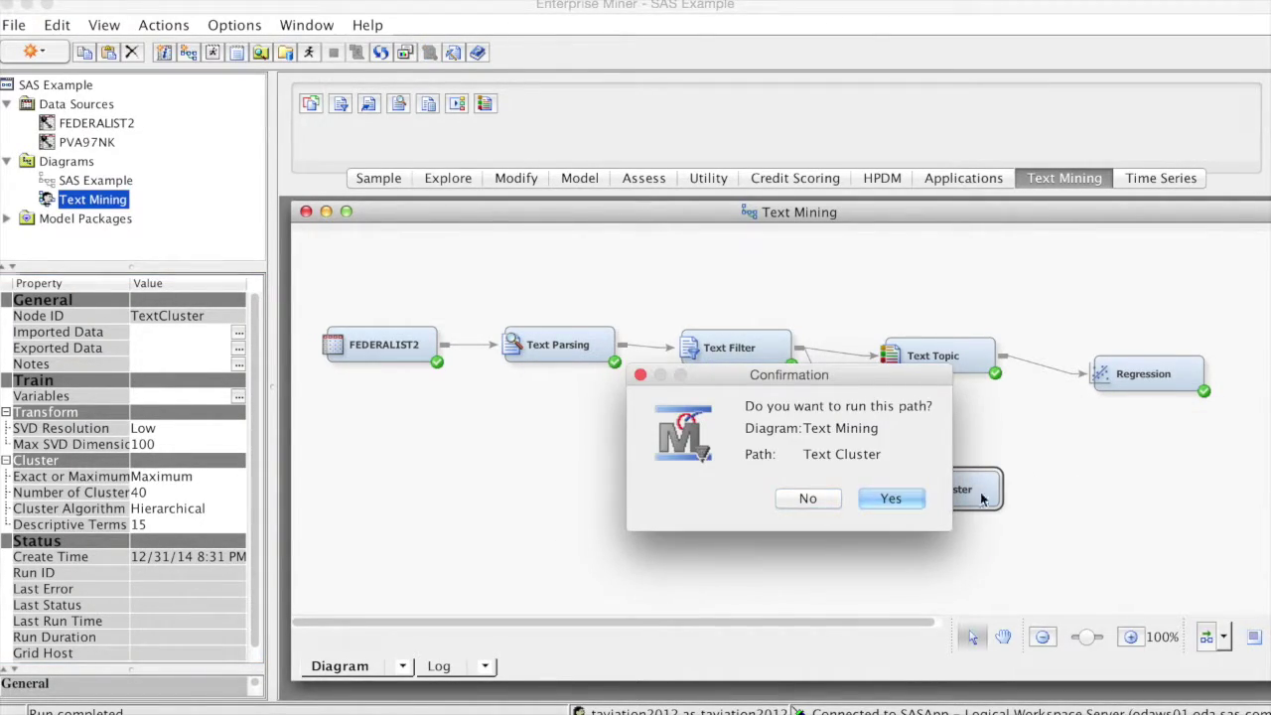
{"action": "left_click", "coordinate": [890, 499]}
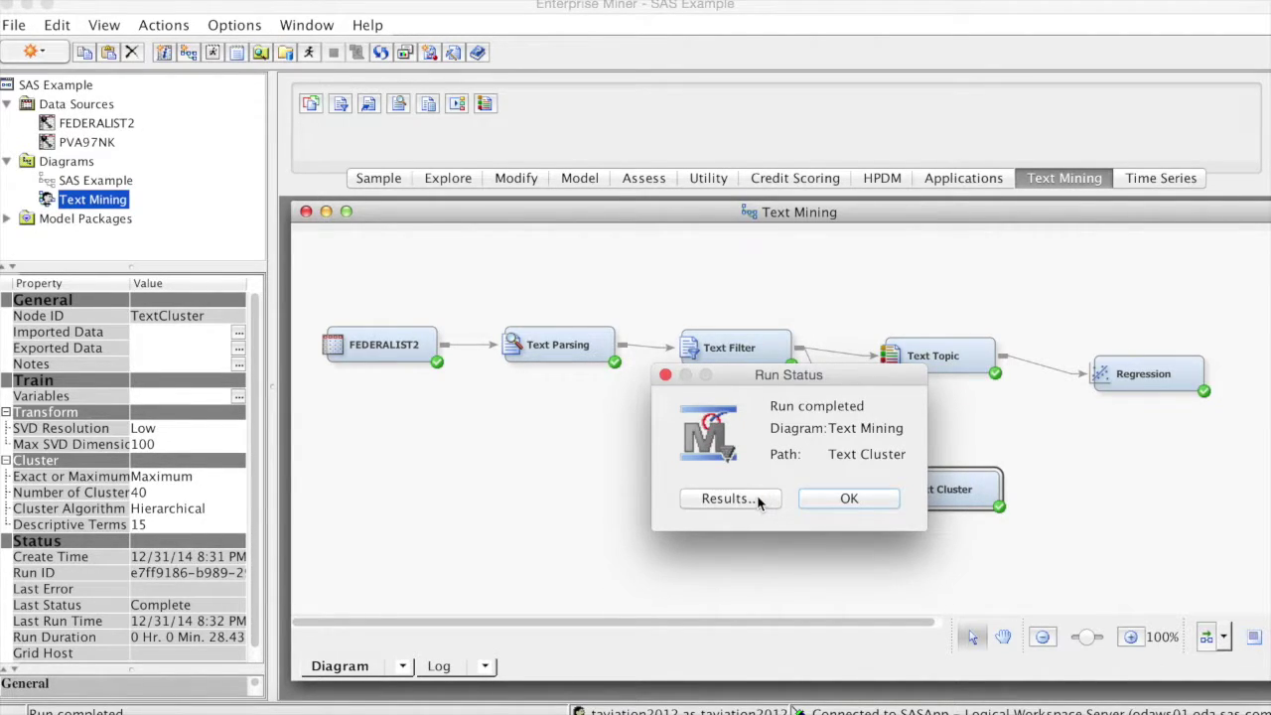
{"action": "left_click", "coordinate": [757, 499]}
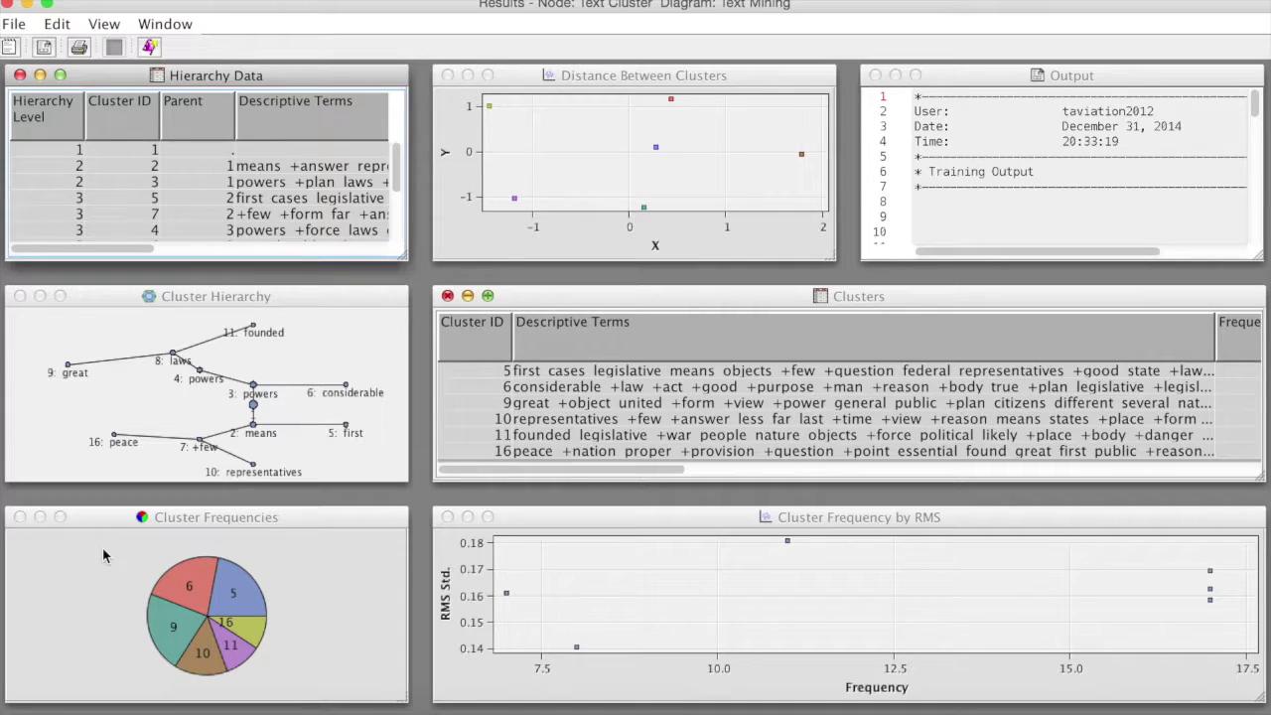
- Select the Cluster Frequencies pie chart in the Text Cluster results
{"action": "left_click", "coordinate": [326, 566]}
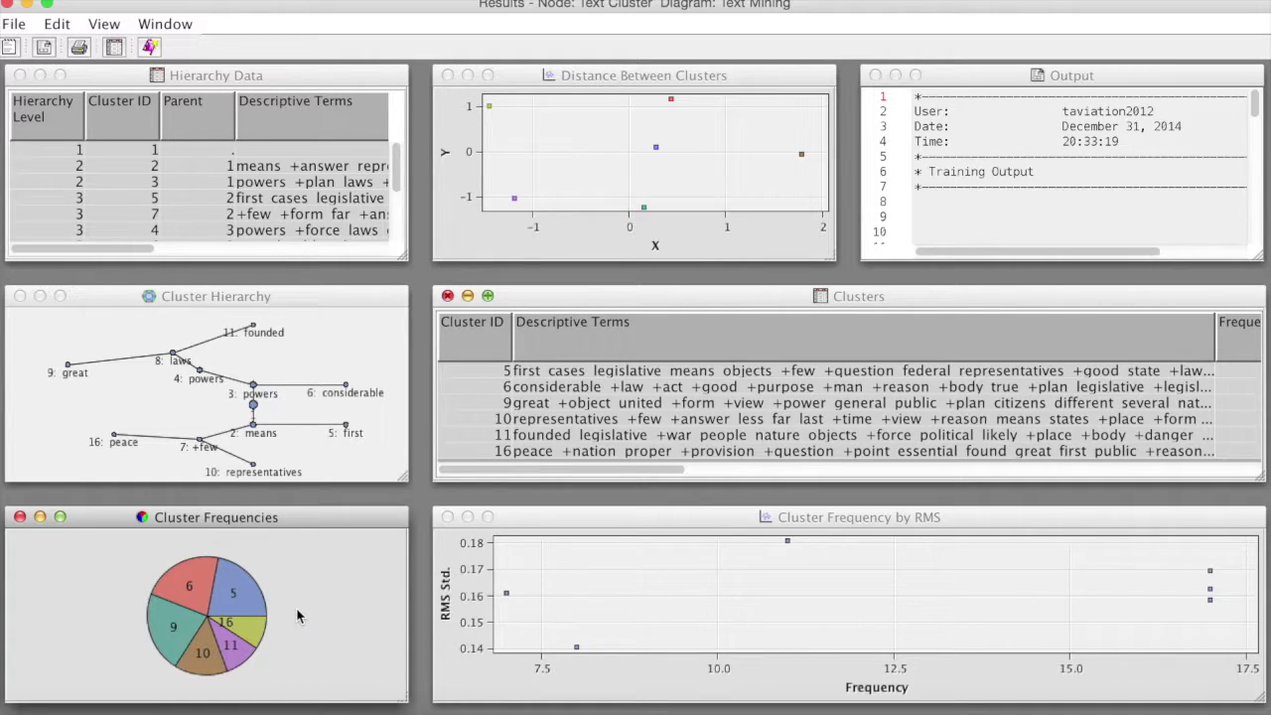
- Highlight cluster 6, then cluster 9, checking Frequency and Percentage in the Clusters table
{"action": "left_click", "coordinate": [189, 581]}
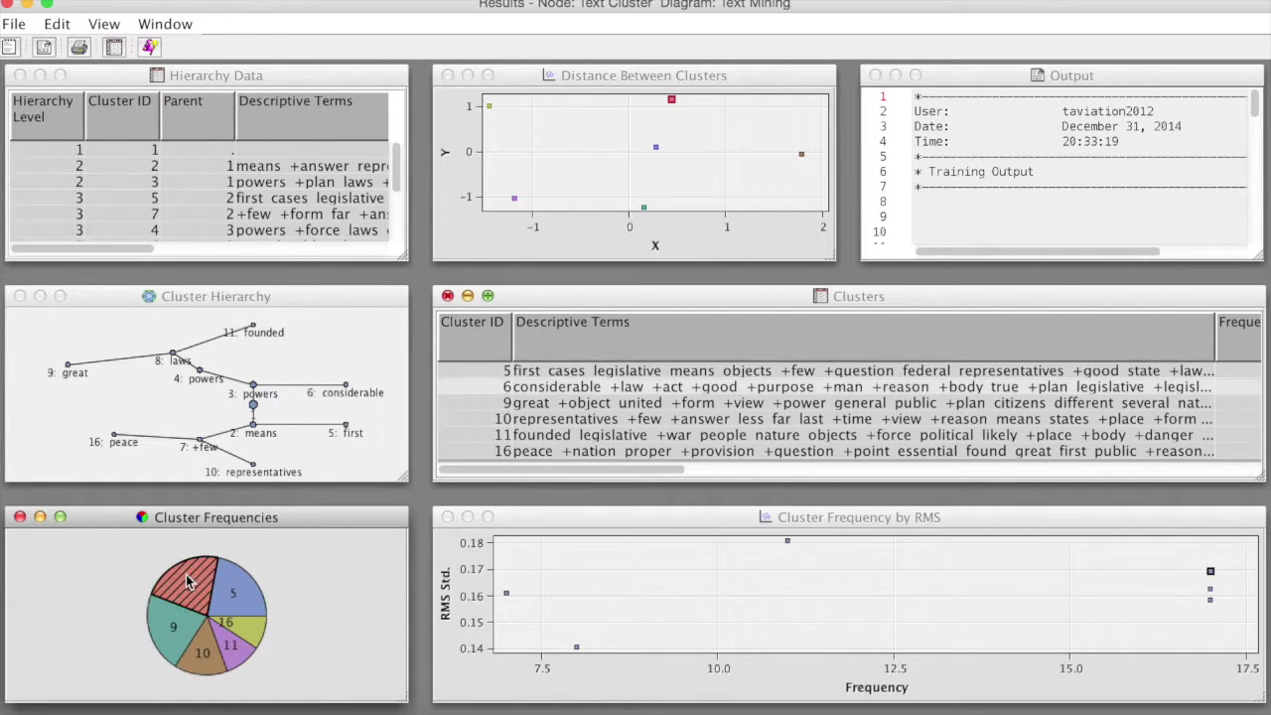
{"action": "mouse_move", "coordinate": [188, 581]}
{"action": "left_click_drag", "start_coordinate": [665, 472], "coordinate": [750, 468]}
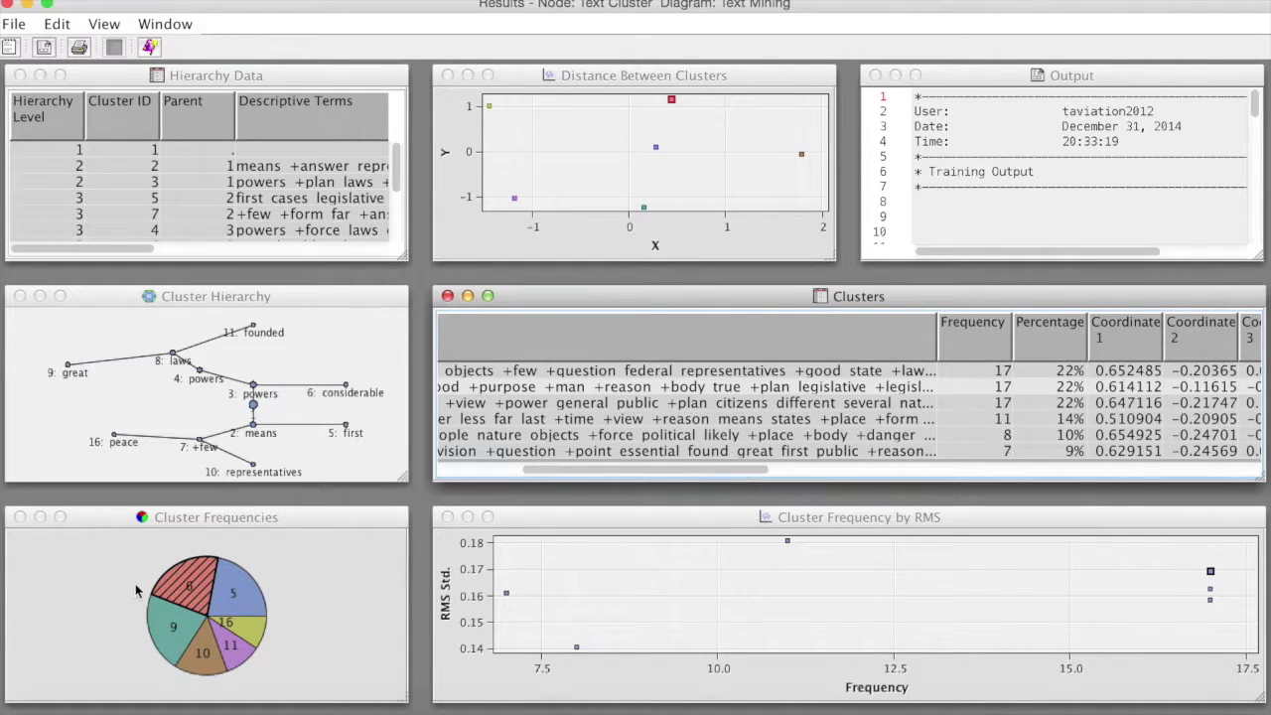
{"action": "left_click", "coordinate": [170, 620]}
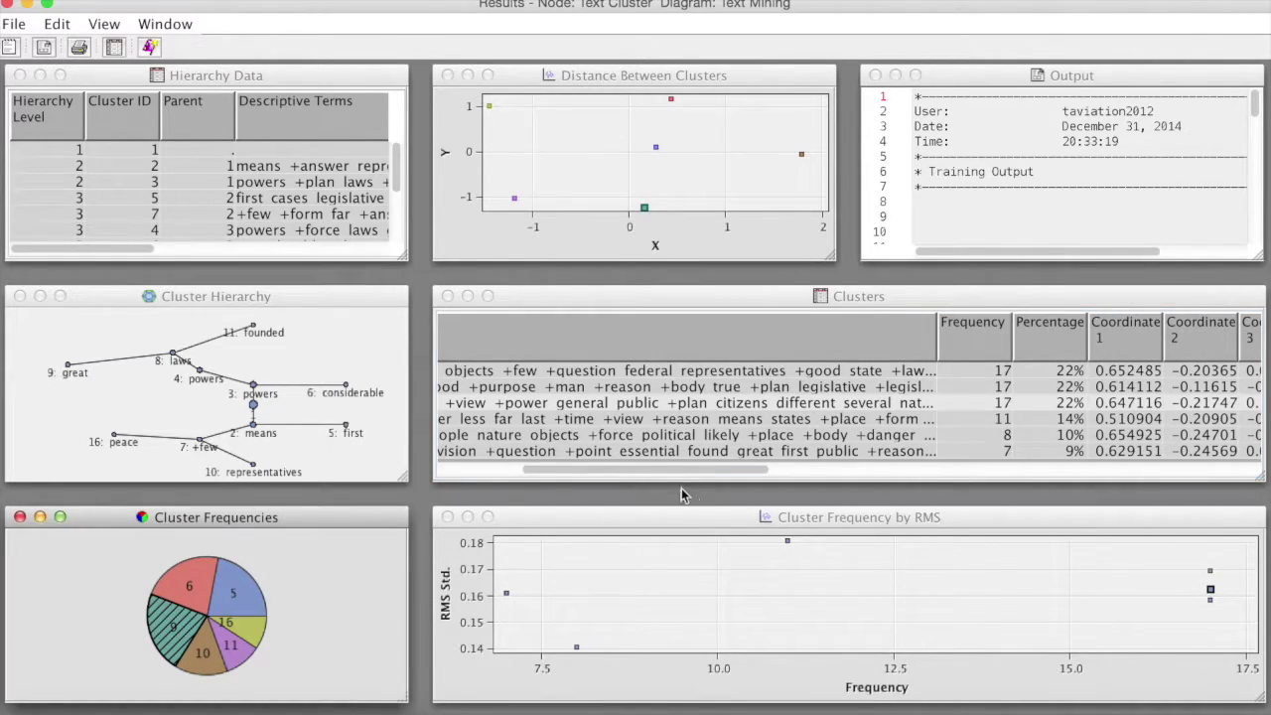
{"action": "left_click_drag", "start_coordinate": [675, 476], "coordinate": [585, 466]}
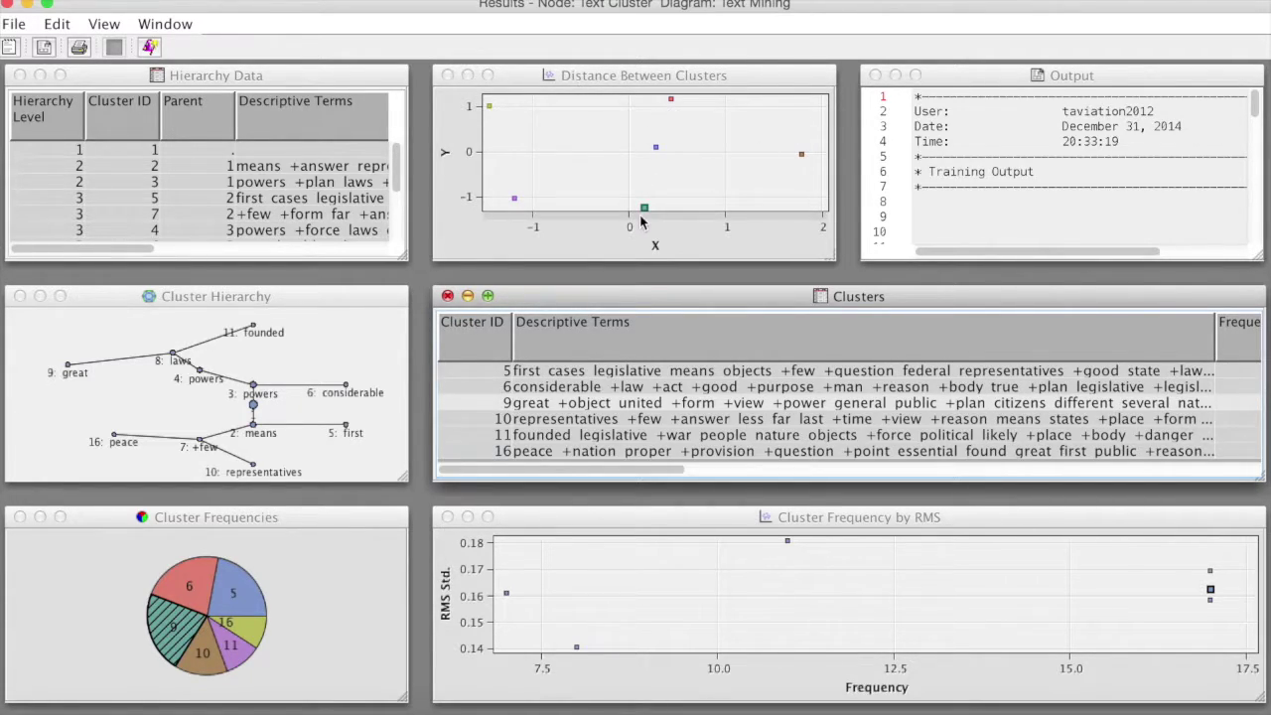
- Review the Hierarchy Data table and Cluster Hierarchy, then close the Text Cluster results
{"action": "left_click_drag", "start_coordinate": [611, 229], "coordinate": [568, 242]}
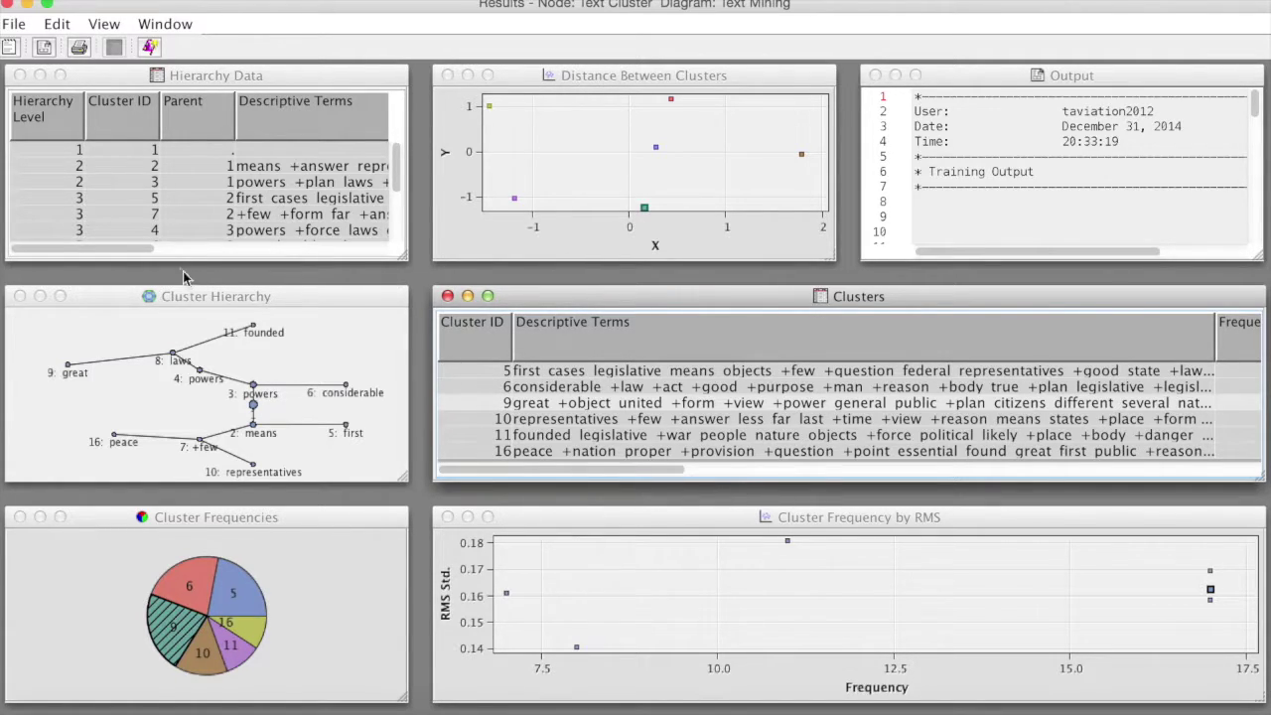
{"action": "mouse_move", "coordinate": [139, 249]}
{"action": "left_mouse_down"}
{"action": "mouse_move", "coordinate": [318, 246]}
{"action": "mouse_move", "coordinate": [129, 252]}
{"action": "left_mouse_up"}
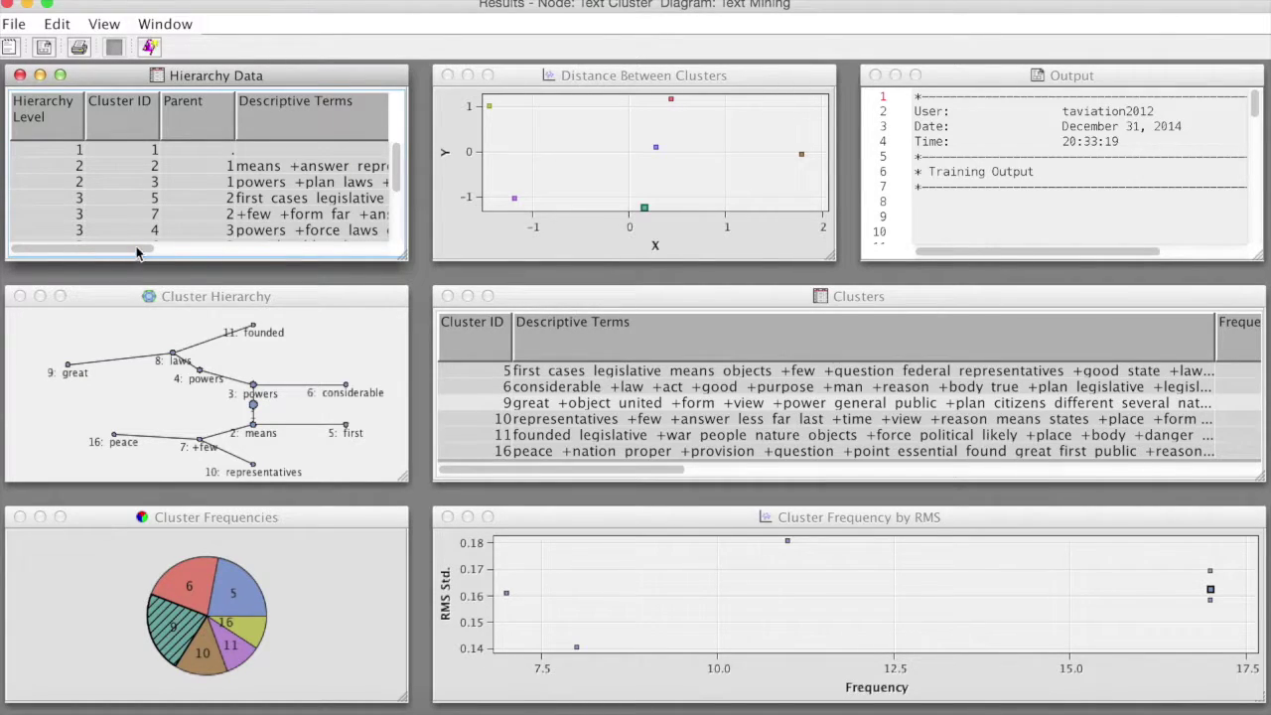
{"action": "mouse_move", "coordinate": [137, 252]}
{"action": "left_mouse_down"}
{"action": "mouse_move", "coordinate": [362, 238]}
{"action": "mouse_move", "coordinate": [398, 250]}
{"action": "mouse_move", "coordinate": [73, 255]}
{"action": "left_mouse_up"}
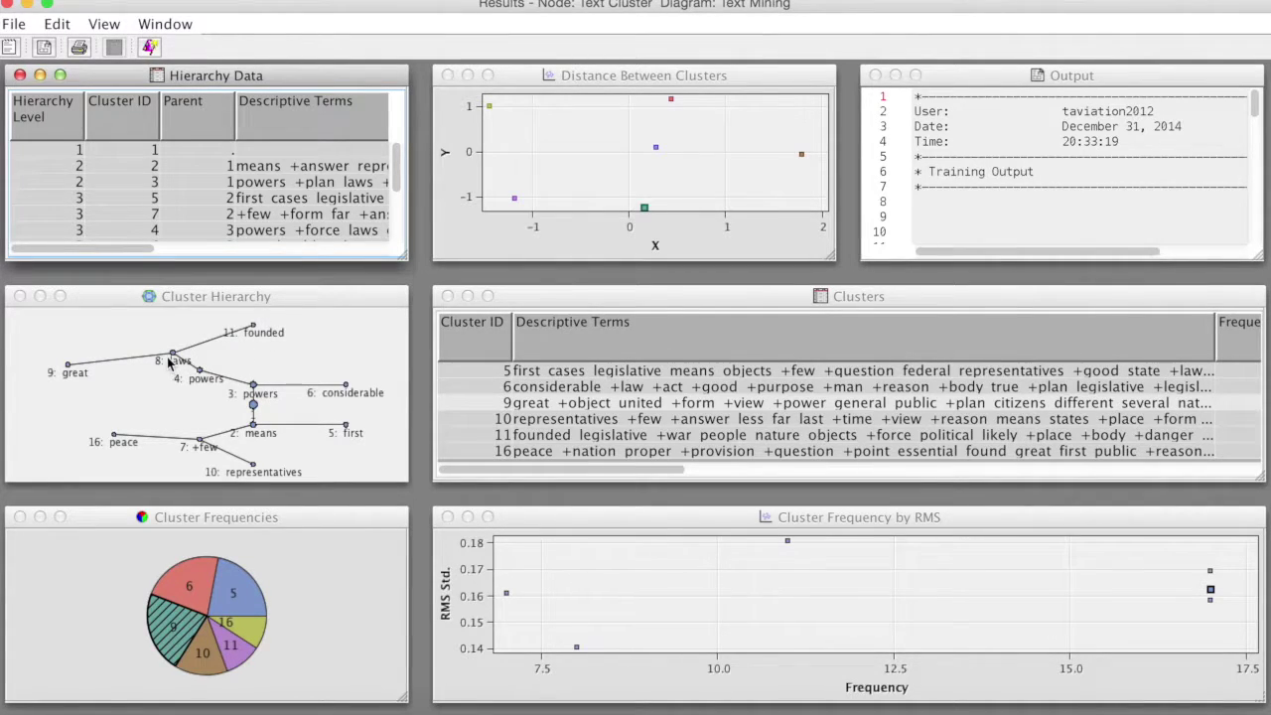
{"action": "mouse_move", "coordinate": [177, 359]}
{"action": "left_click", "coordinate": [5, 4]}
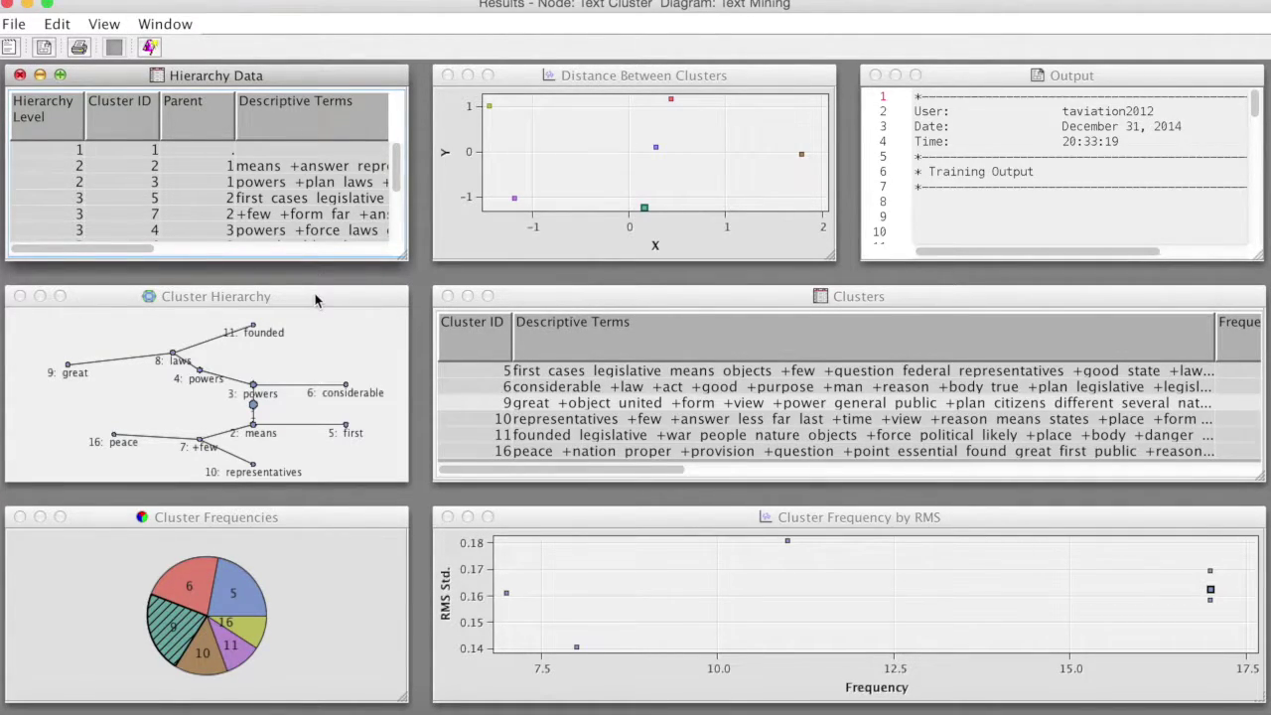